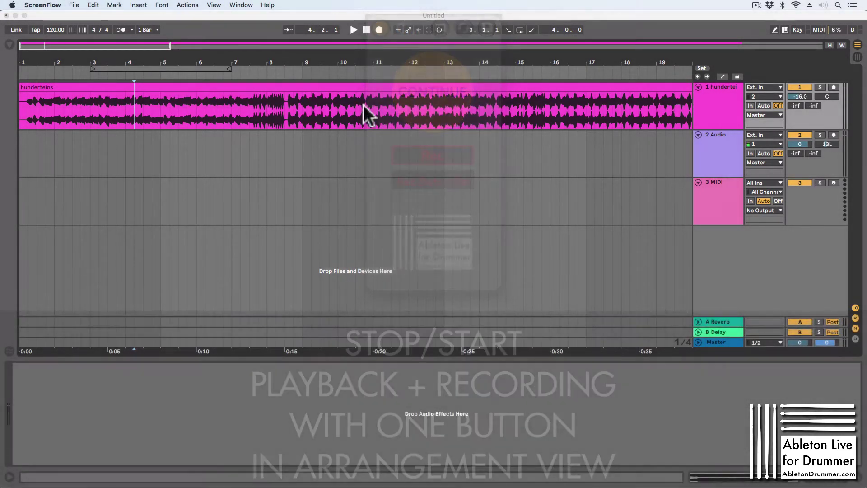
- Place the insert mark at 6.4.1 on the hunderteins clip and play, stop and restart from it
{"action": "left_click", "coordinate": [216, 118]}
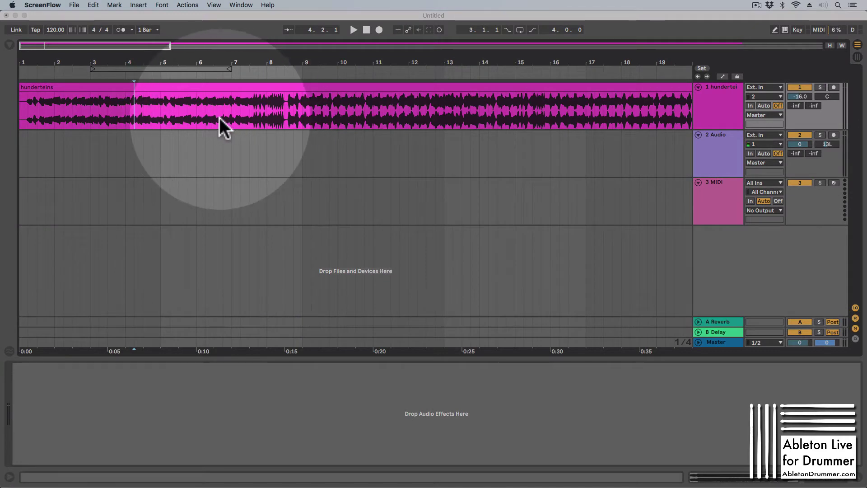
{"action": "left_click", "coordinate": [220, 118]}
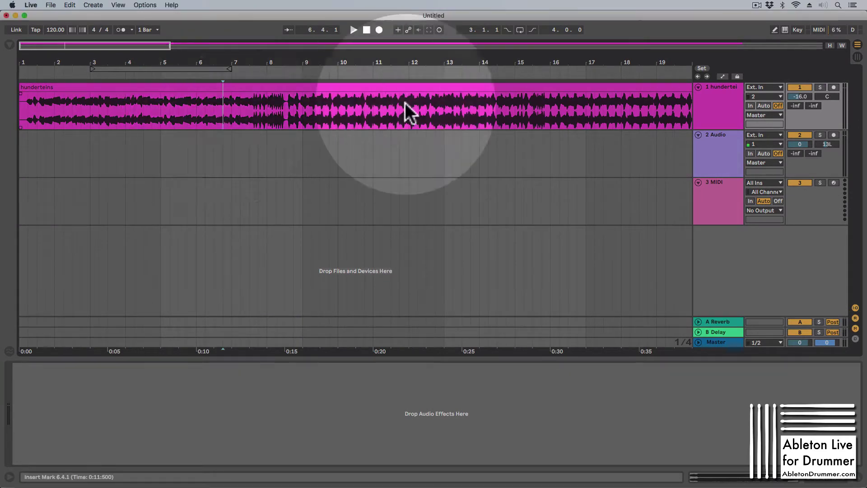
{"action": "key", "text": "space"}
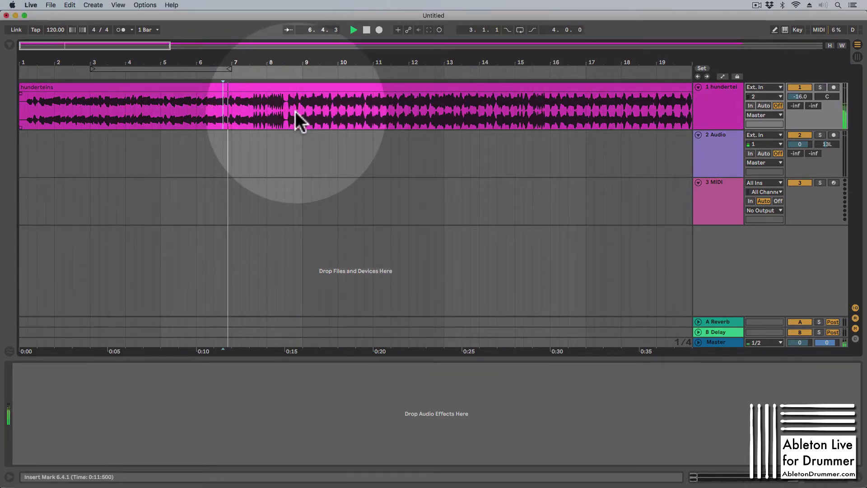
{"action": "key", "text": "space"}
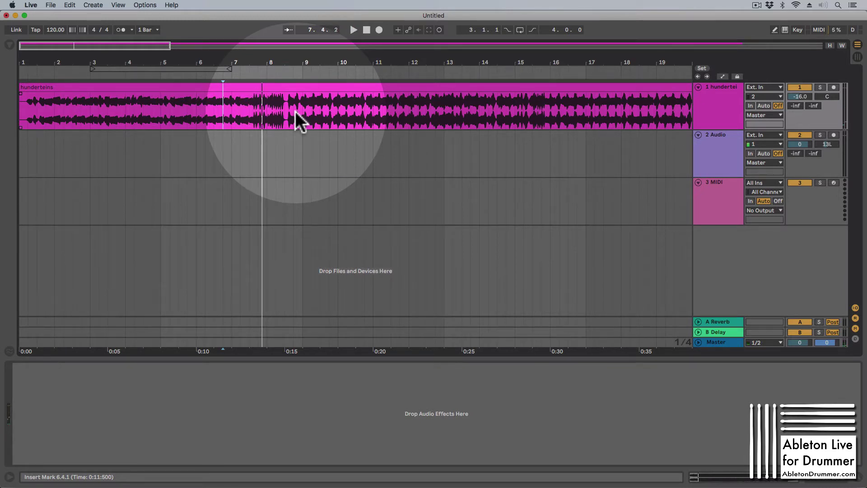
{"action": "key", "text": "space"}
{"action": "key", "text": "space"}
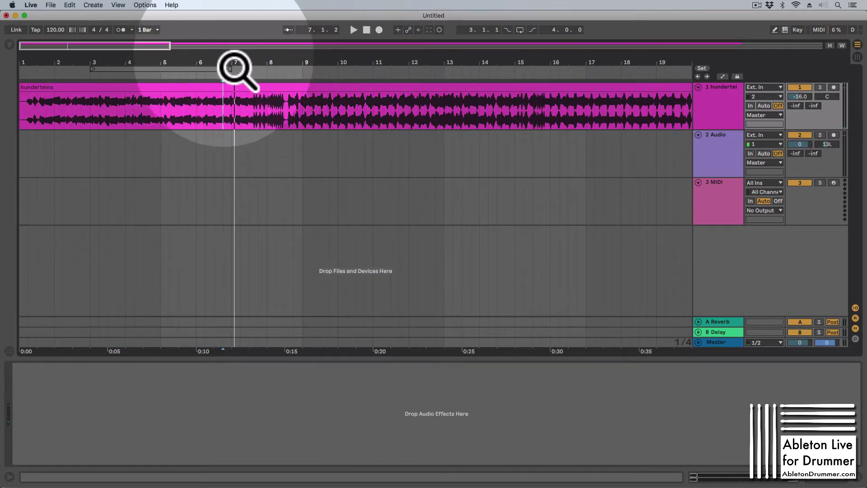
- Scrub to around bar 7, play from there, and stop playback at 8.4.3
{"action": "mouse_move", "coordinate": [236, 69]}
{"action": "left_mouse_down"}
{"action": "mouse_move", "coordinate": [228, 102]}
{"action": "mouse_move", "coordinate": [217, 54]}
{"action": "mouse_move", "coordinate": [241, 88]}
{"action": "mouse_move", "coordinate": [233, 97]}
{"action": "mouse_move", "coordinate": [248, 106]}
{"action": "left_mouse_up"}
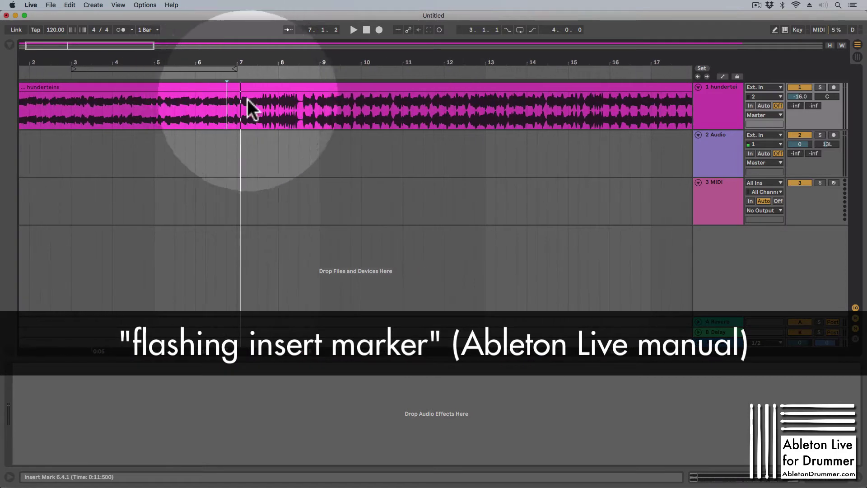
{"action": "left_click_drag", "start_coordinate": [236, 74], "coordinate": [181, 72]}
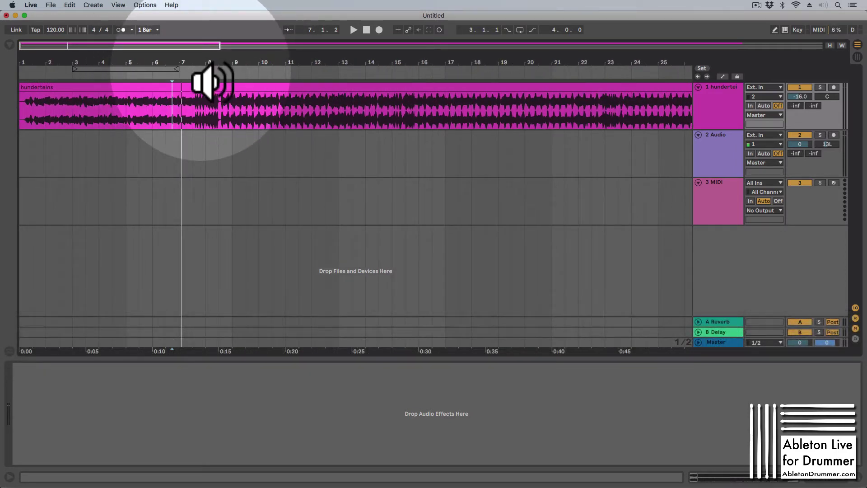
{"action": "left_click", "coordinate": [200, 83]}
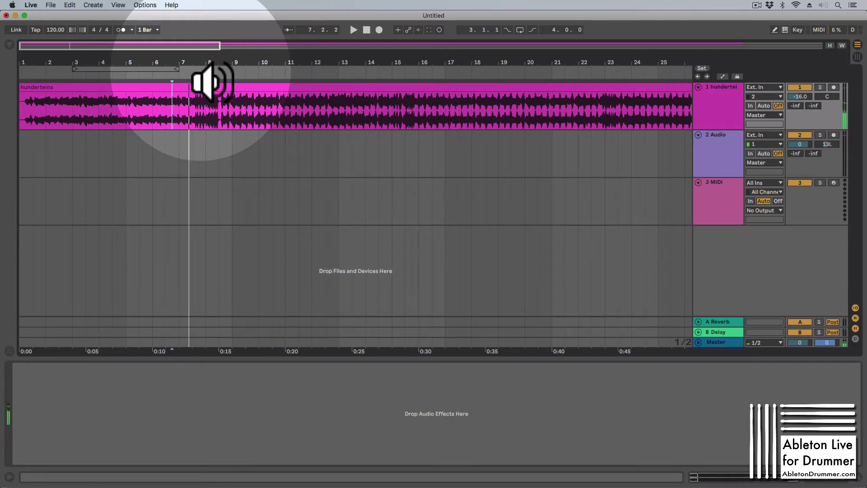
{"action": "left_click", "coordinate": [201, 83]}
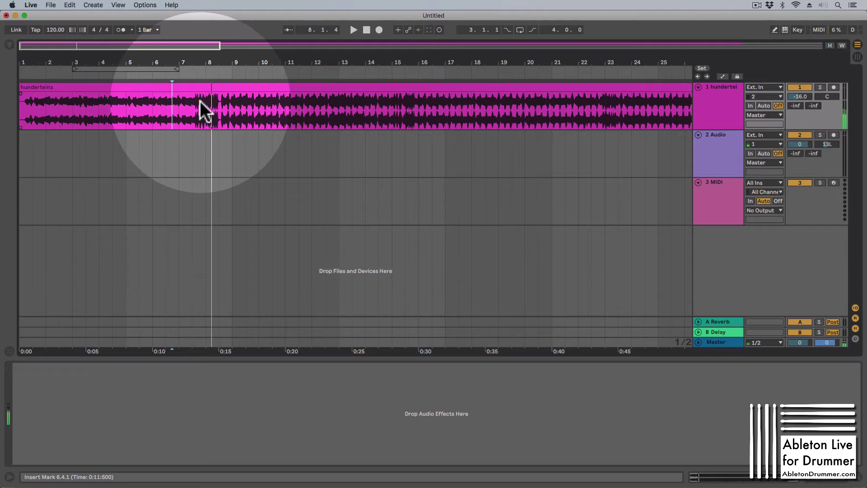
{"action": "key", "text": "space"}
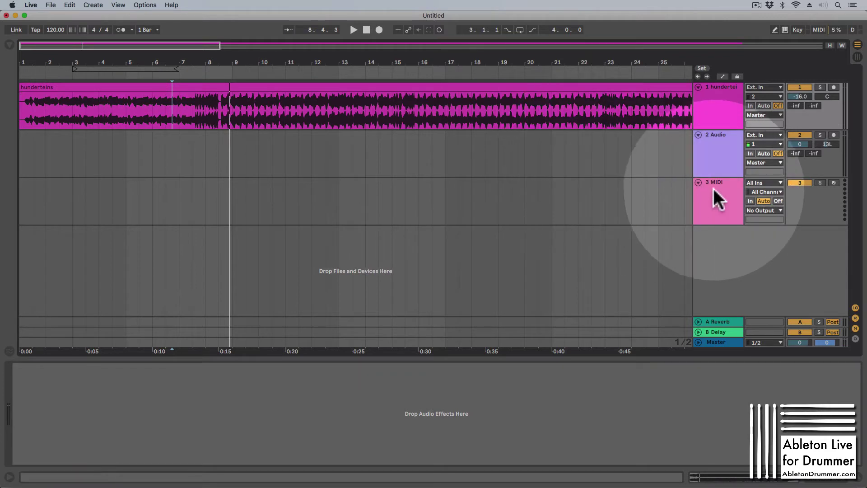
- Show the 3 MIDI track's ContinueStop device, test CONTINUE and STOP, and map CONTINUE to key 1
{"action": "left_click", "coordinate": [715, 183]}
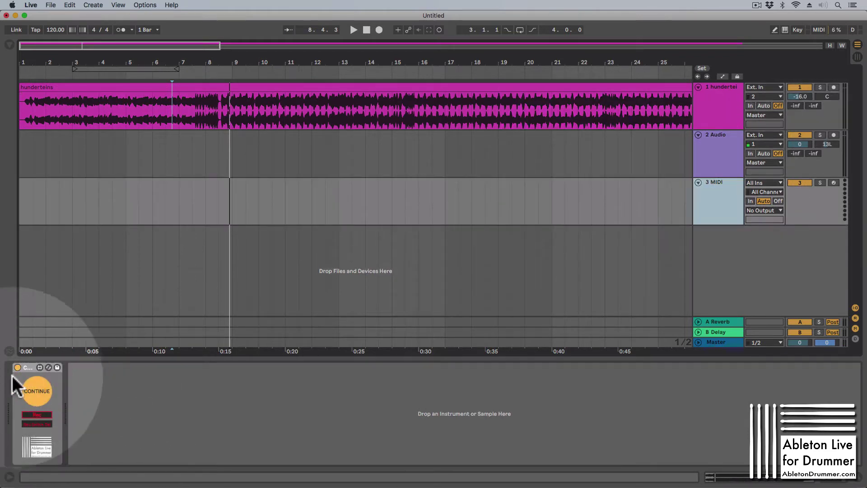
{"action": "left_click", "coordinate": [38, 393]}
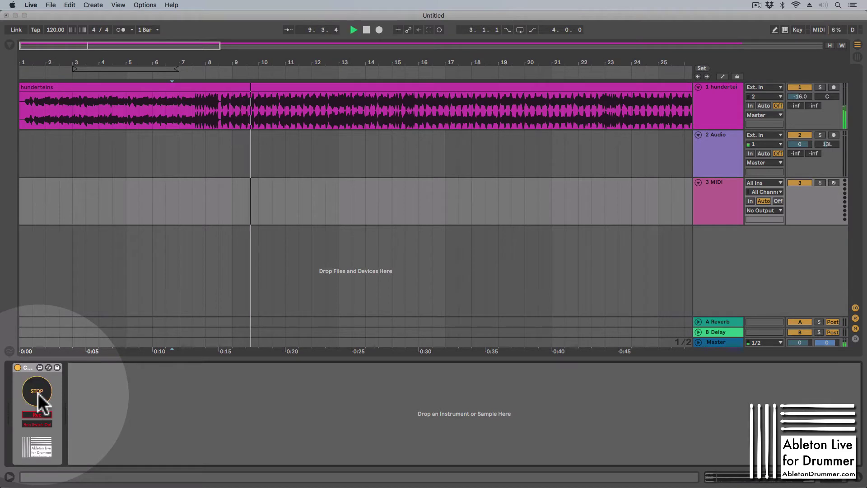
{"action": "left_click", "coordinate": [38, 393]}
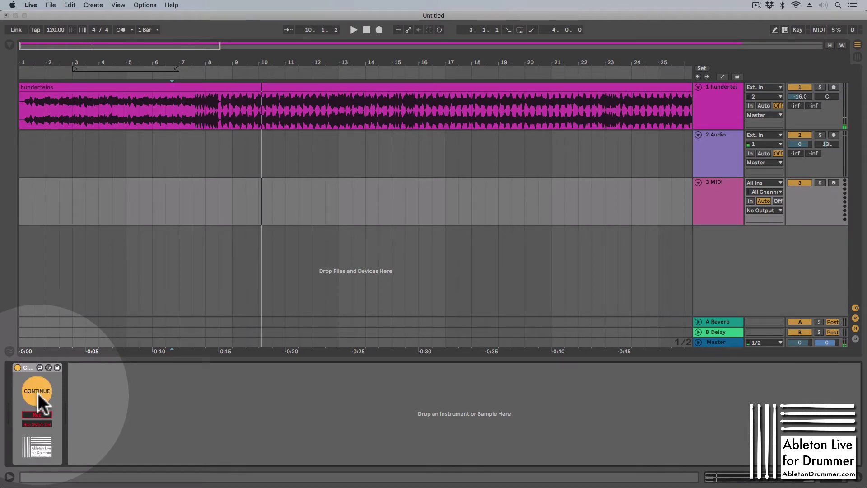
{"action": "key", "text": "super+k"}
{"action": "left_click", "coordinate": [38, 393]}
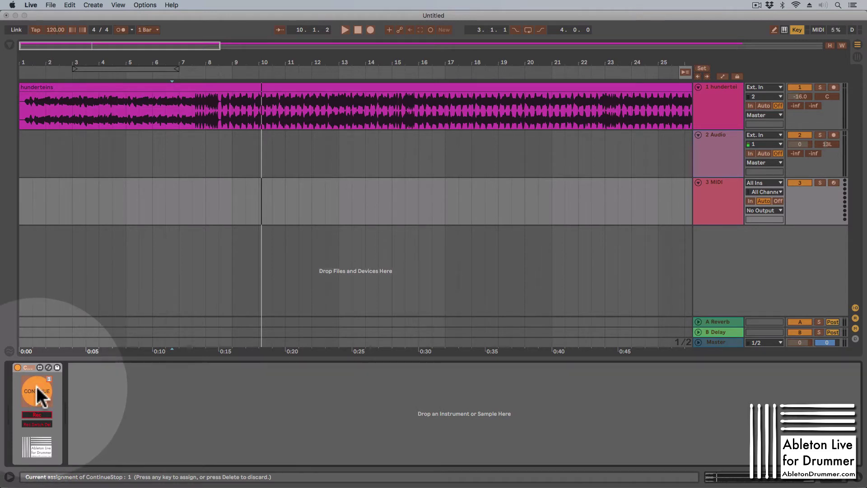
- Leave Key Map mode, then resume and stop playback twice with CONTINUE and STOP, ending at 13.1.1
{"action": "key", "text": "super+k"}
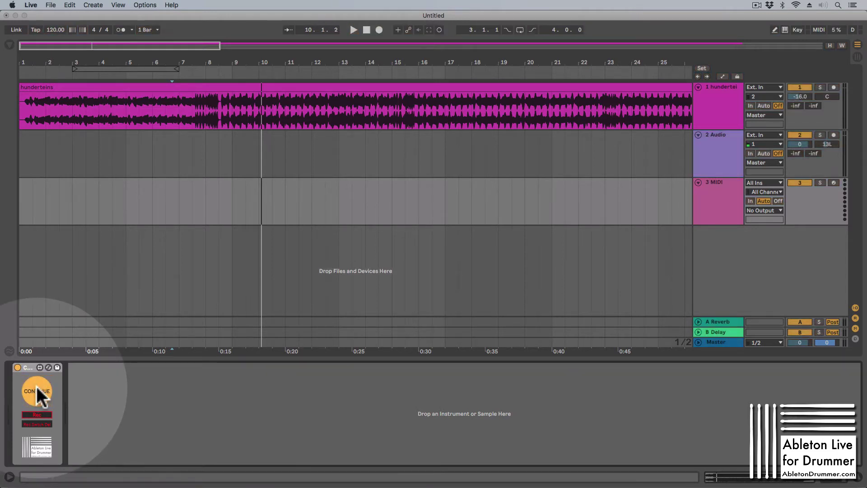
{"action": "left_click", "coordinate": [37, 391]}
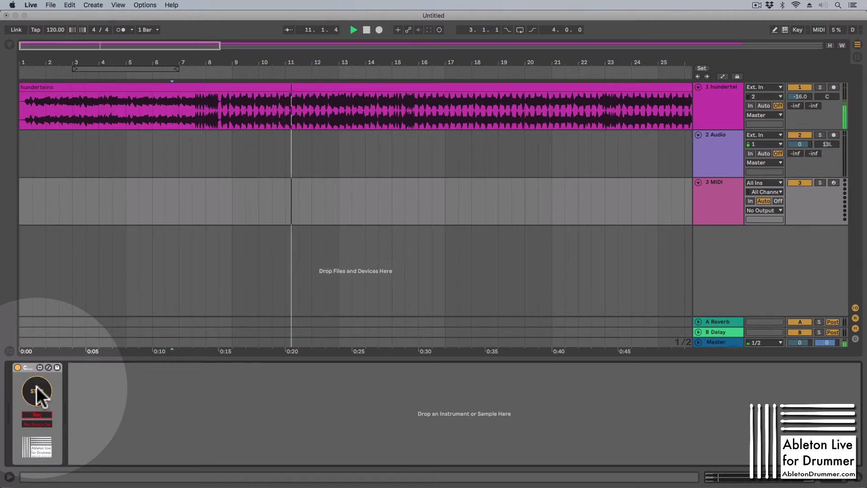
{"action": "left_click", "coordinate": [40, 396]}
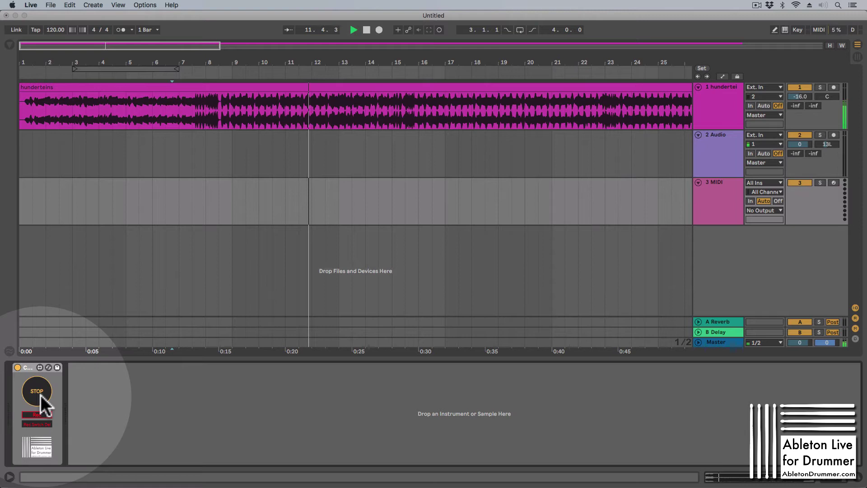
{"action": "left_click", "coordinate": [40, 395]}
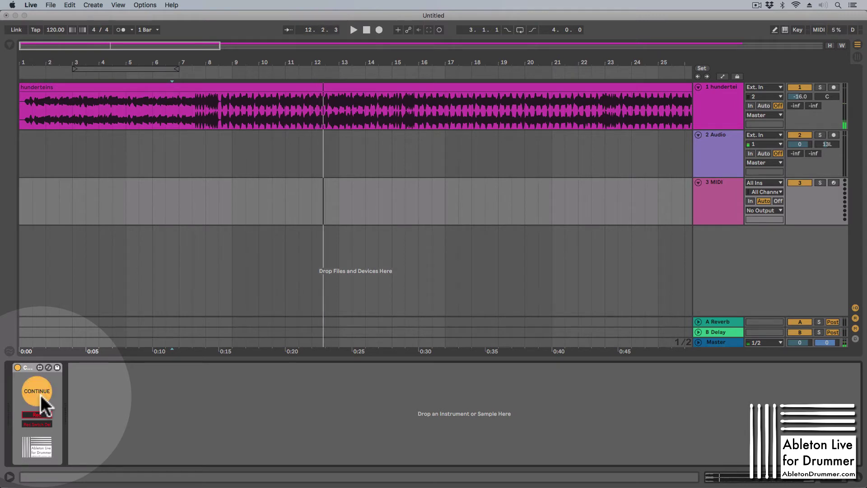
{"action": "left_click", "coordinate": [41, 396]}
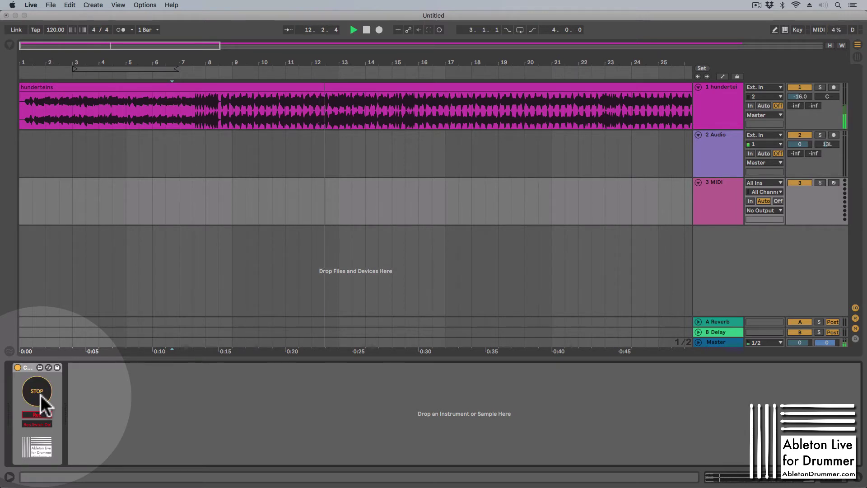
{"action": "left_click", "coordinate": [41, 396]}
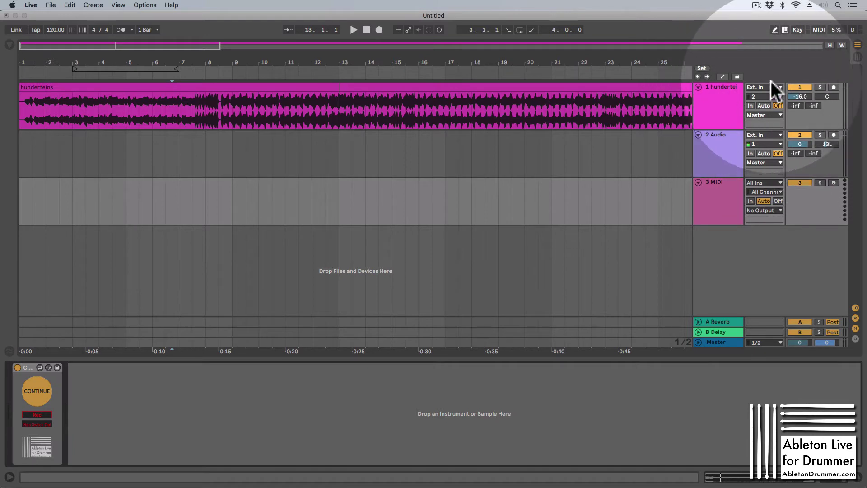
- Delete the hunderteins track and its clip, and arm audio track 1
{"action": "left_click", "coordinate": [728, 85]}
{"action": "key", "text": "Delete"}
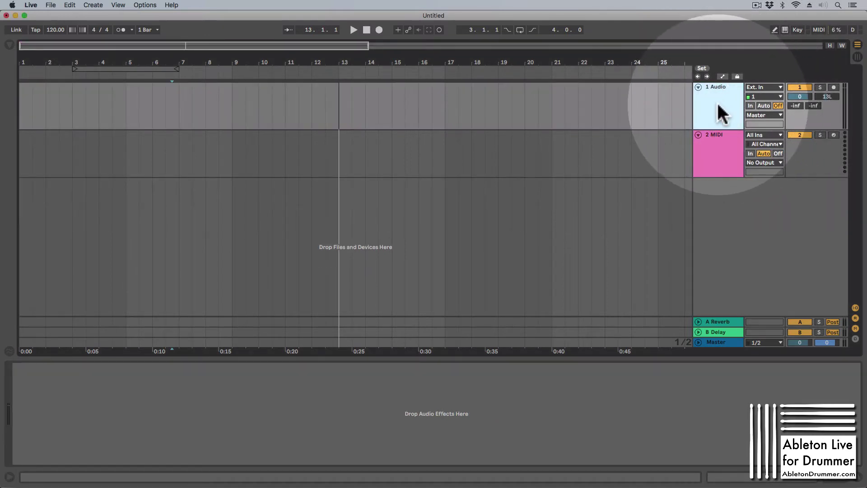
{"action": "left_click", "coordinate": [833, 87]}
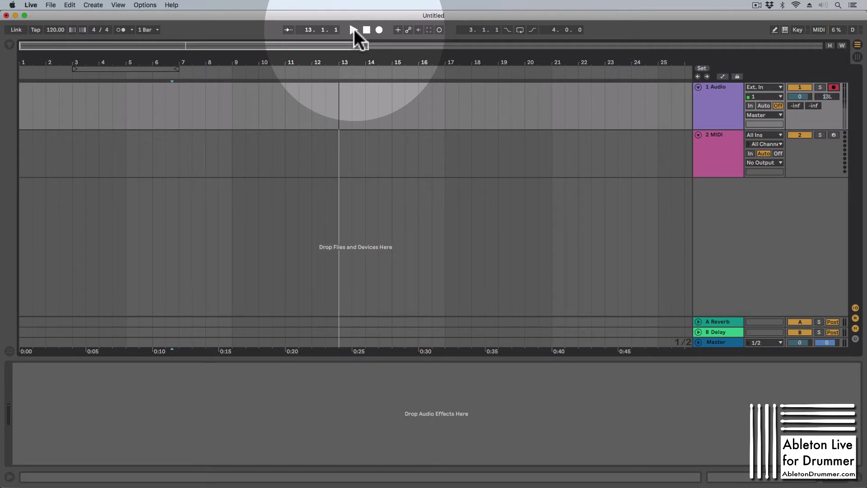
- Record a short audio clip around bars 7–9, then play it back from 6.4.1 and stop
{"action": "left_click", "coordinate": [380, 29]}
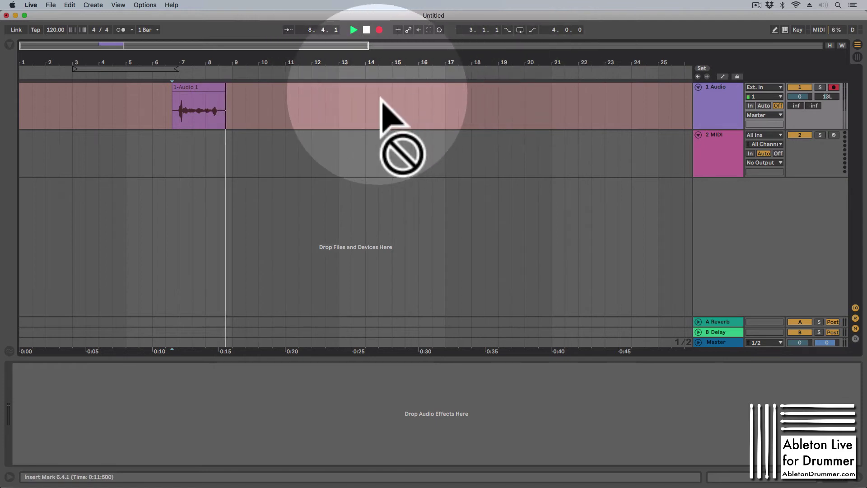
{"action": "key", "text": "space"}
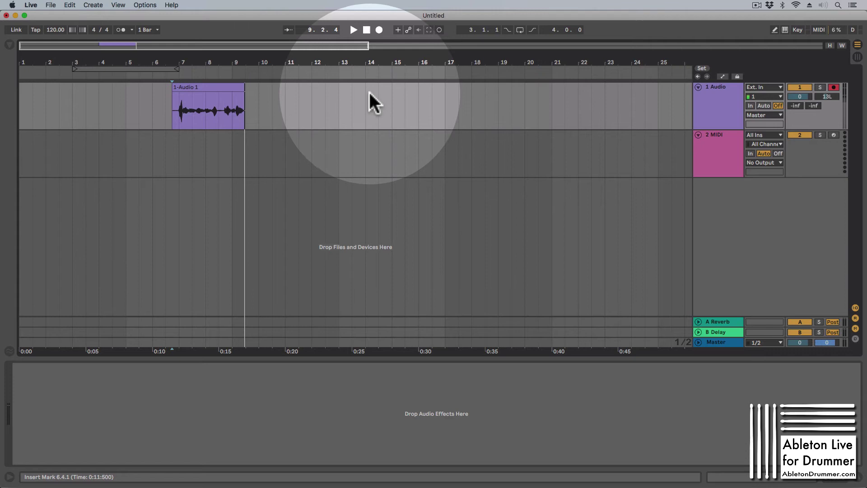
{"action": "key", "text": "space"}
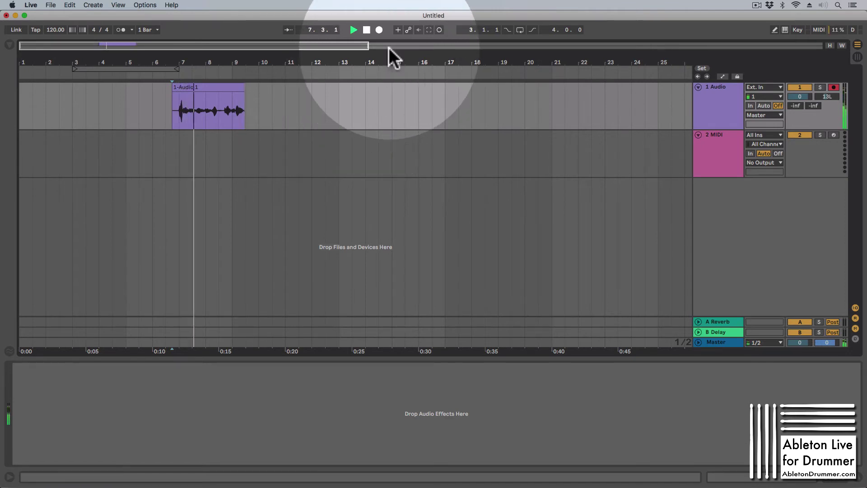
{"action": "key", "text": "space"}
{"action": "key", "text": "space"}
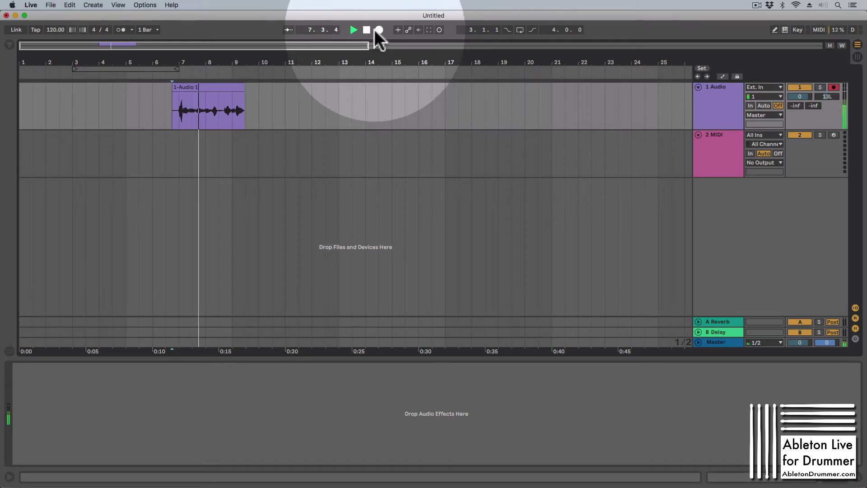
{"action": "key", "text": "space"}
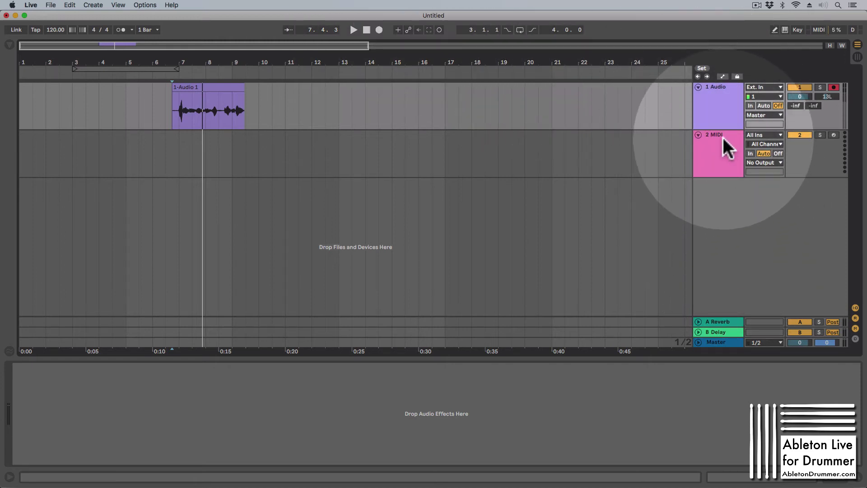
- Delete the old 1-Audio 1 take and select the audio track
{"action": "left_click", "coordinate": [723, 138]}
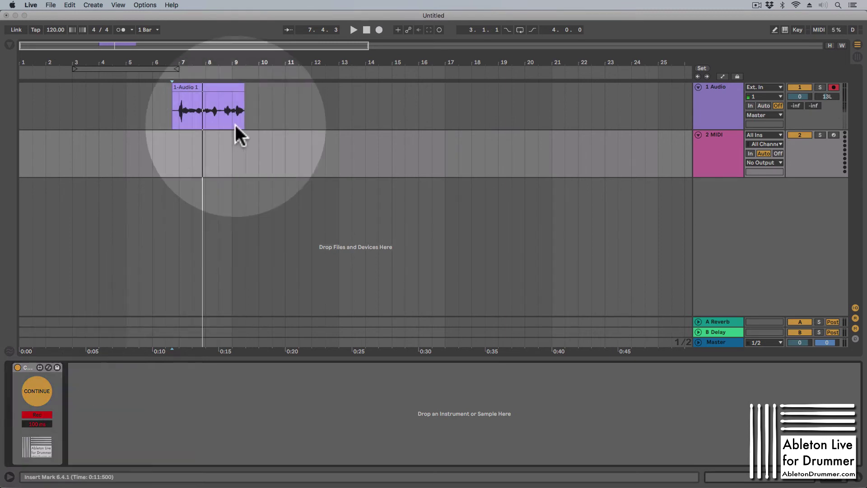
{"action": "left_click", "coordinate": [221, 86]}
{"action": "key", "text": "Delete"}
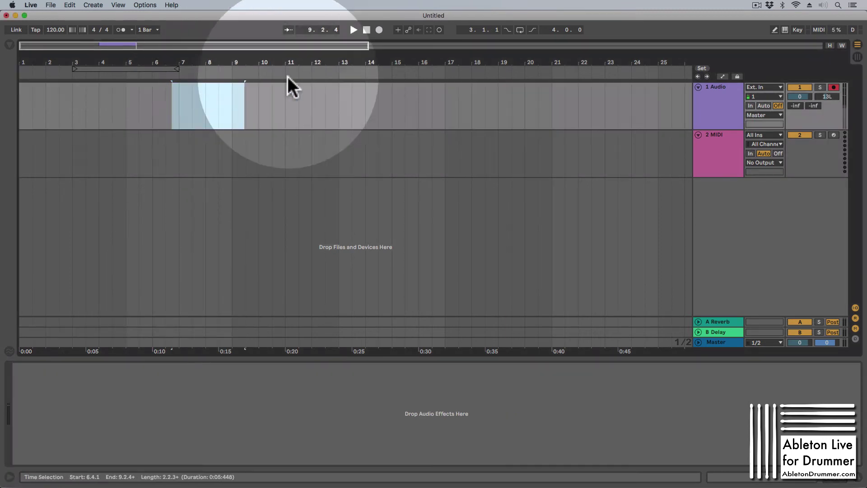
{"action": "left_click", "coordinate": [720, 88]}
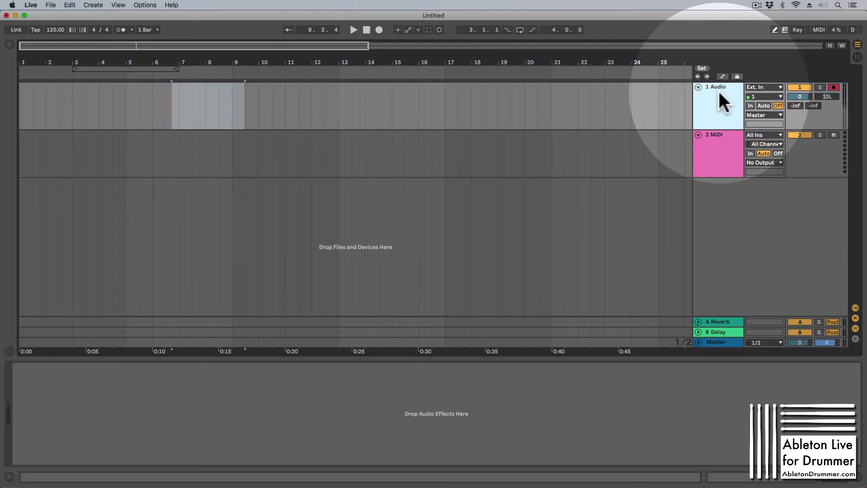
- Record with F9, stop, resume recording with F9, and stop again, leaving two adjoining clips
{"action": "key", "text": "F9"}
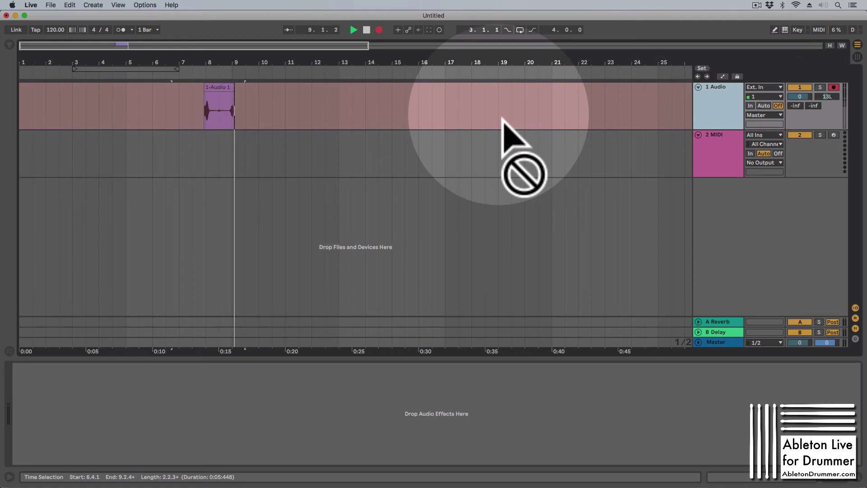
{"action": "key", "text": "space"}
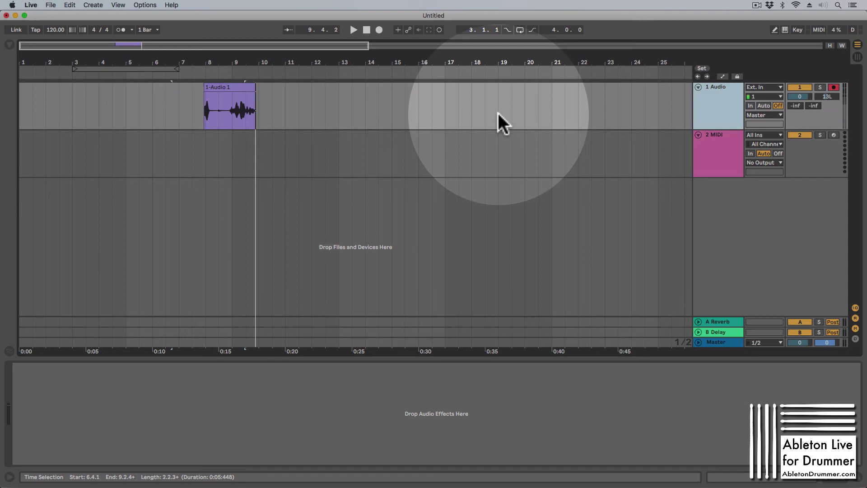
{"action": "key", "text": "F9"}
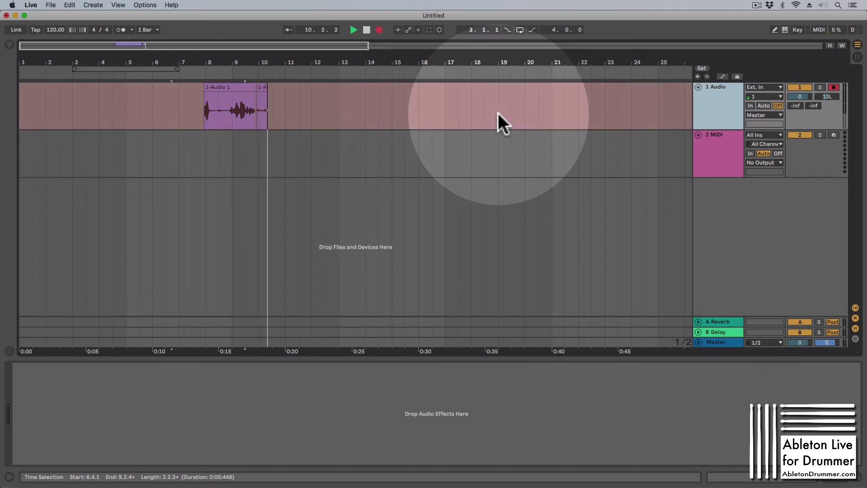
{"action": "key", "text": "space"}
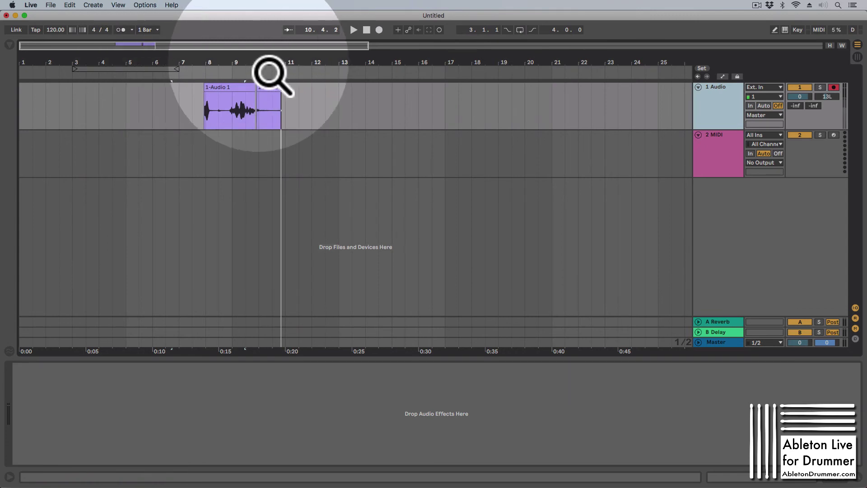
- Select the 2 MIDI track and lower the Continue device's Rec value from 100 ms to 5.00 ms
{"action": "mouse_move", "coordinate": [267, 70]}
{"action": "left_mouse_down"}
{"action": "mouse_move", "coordinate": [260, 86]}
{"action": "mouse_move", "coordinate": [260, 73]}
{"action": "left_mouse_up"}
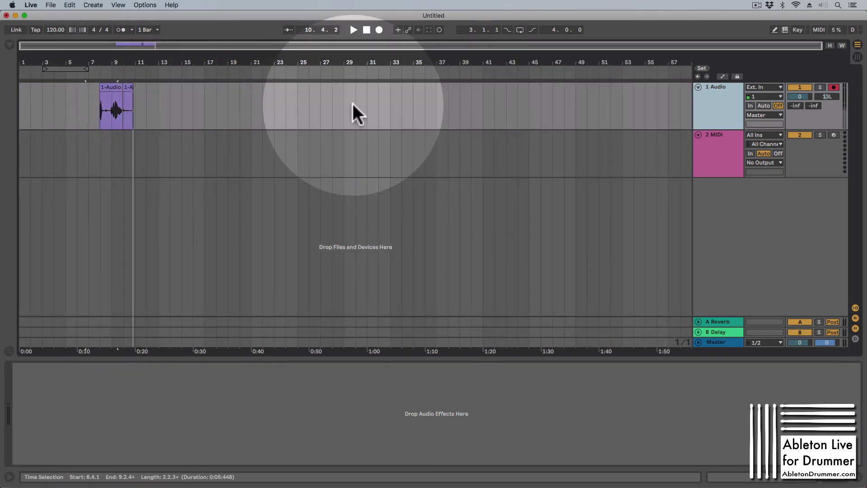
{"action": "left_click", "coordinate": [723, 132]}
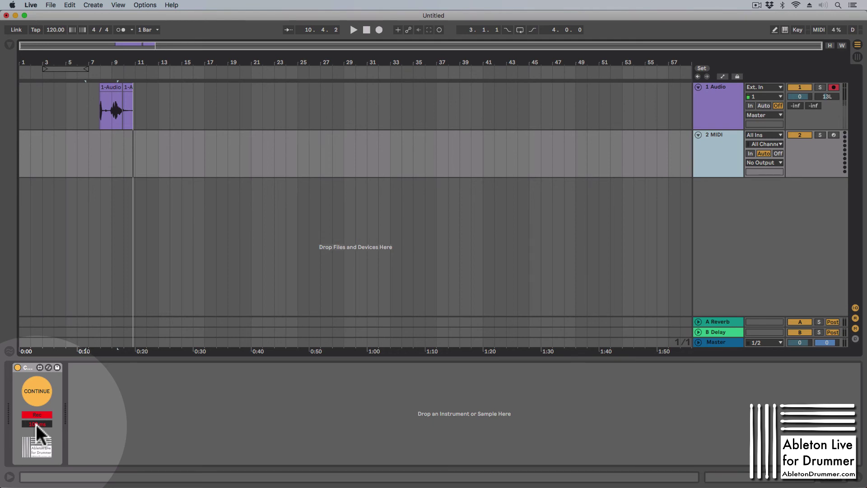
{"action": "left_click_drag", "start_coordinate": [36, 424], "coordinate": [36, 452]}
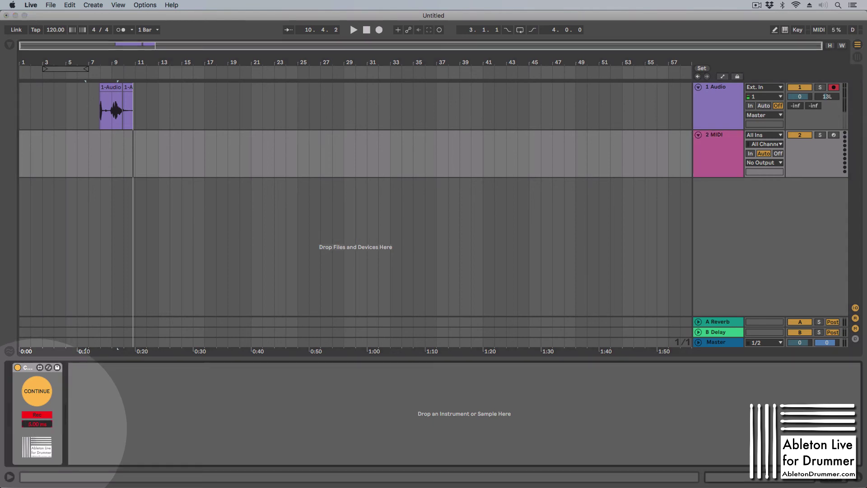